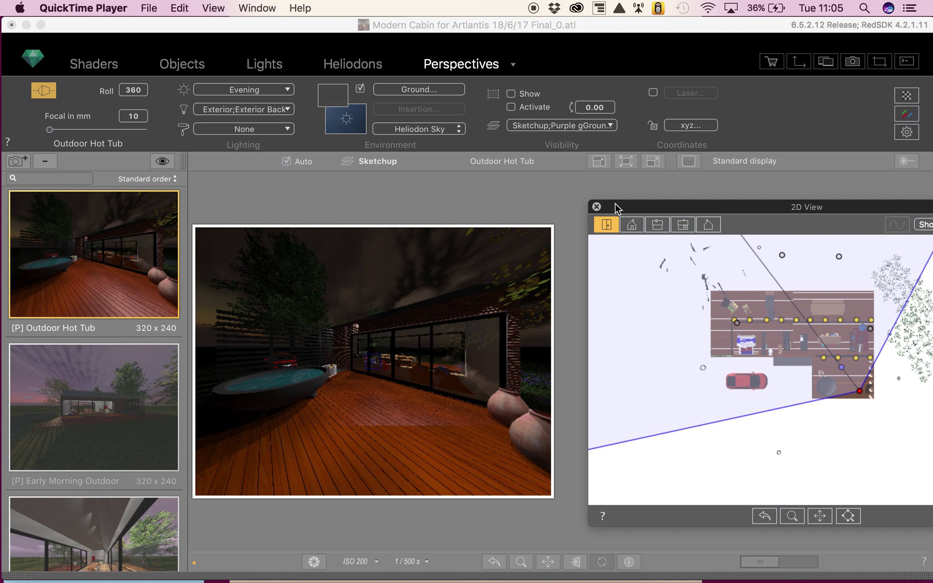
- Preview Early Morning Outdoor, Early Morning Indoor and Evening Bedroom, then return to Outdoor Hot Tub
drag(617, 208, 605, 203)
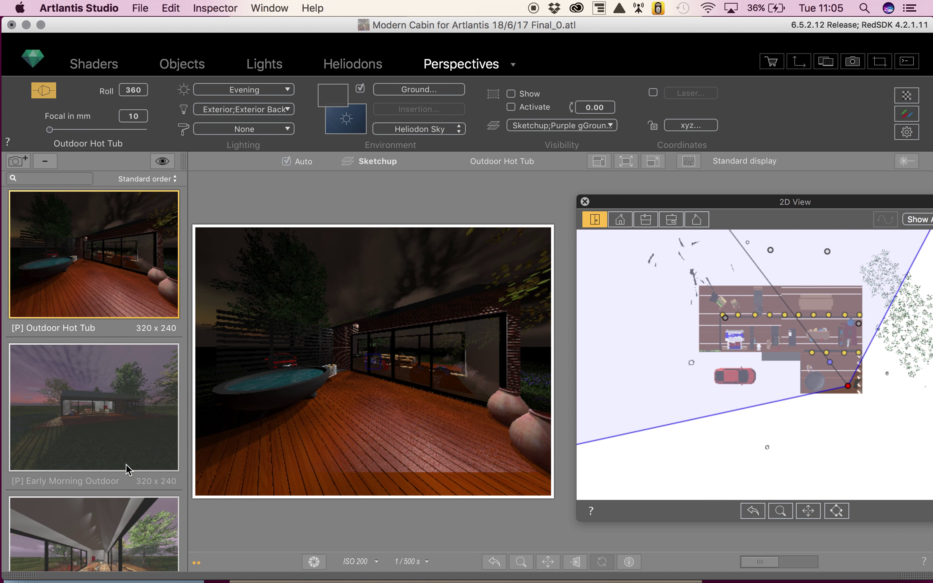
scroll(127, 470, down, 2)
scroll(116, 445, up, 2)
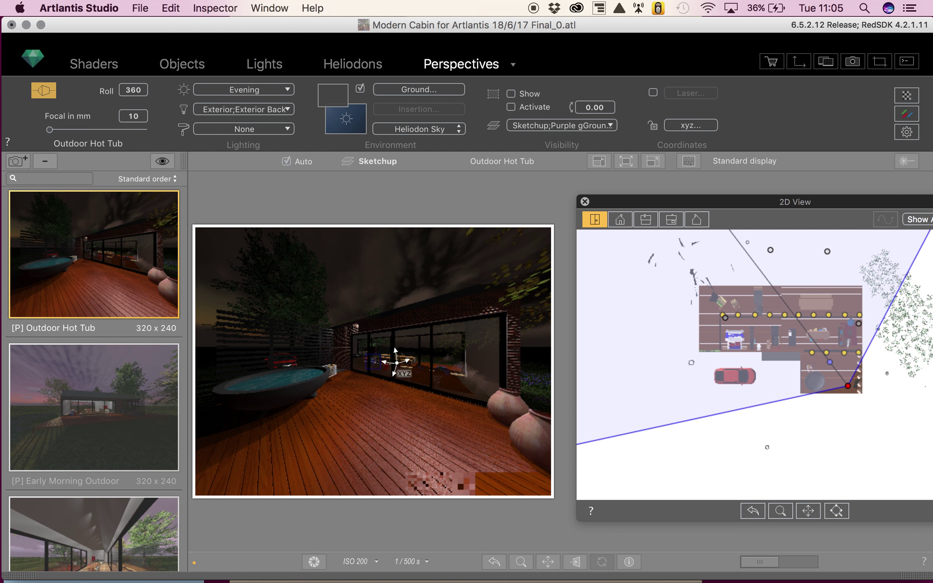
click(136, 444)
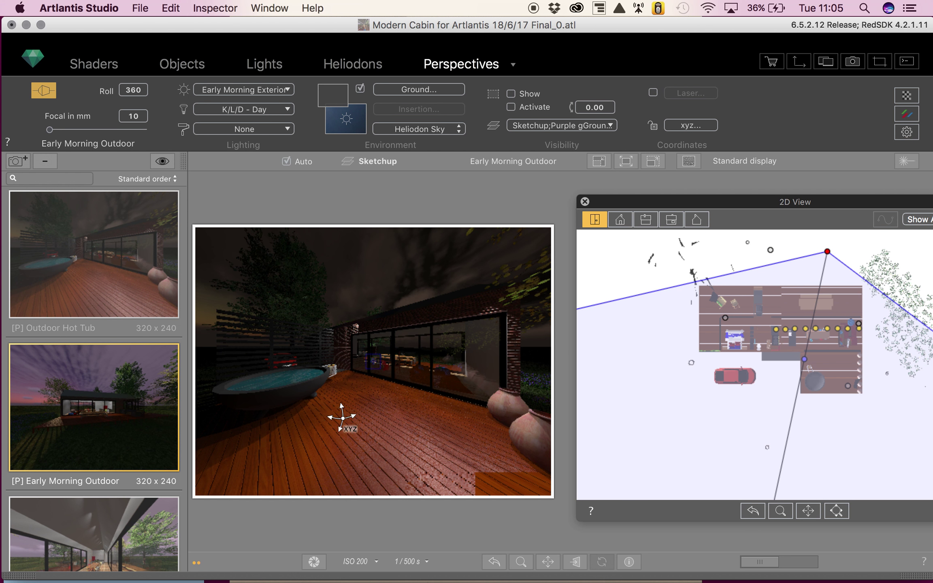
scroll(151, 381, down, 5)
click(141, 386)
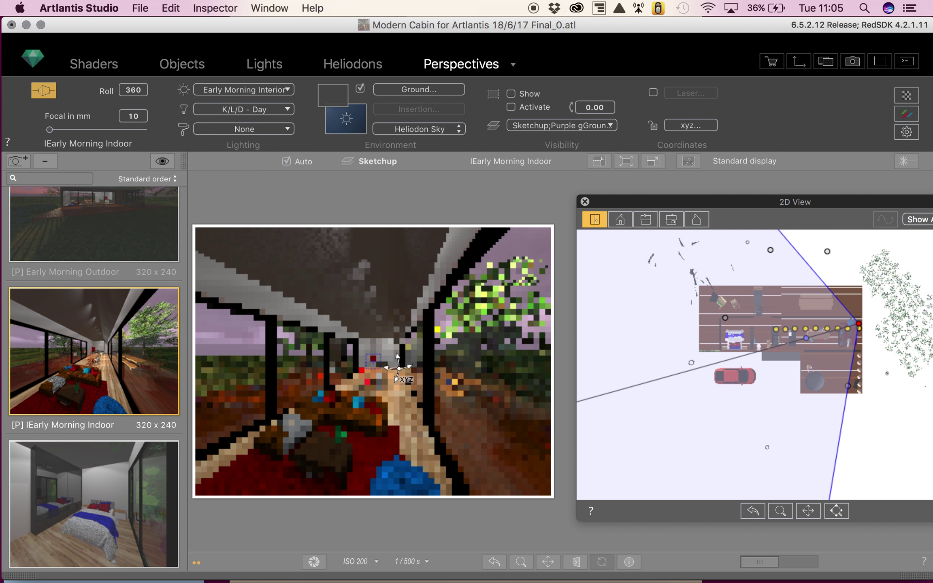
click(136, 506)
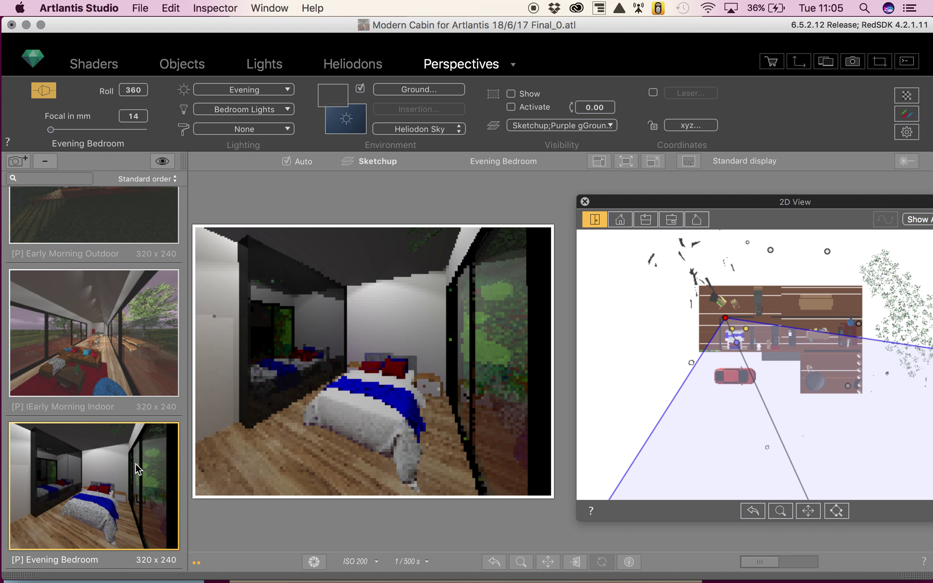
scroll(138, 469, up, 5)
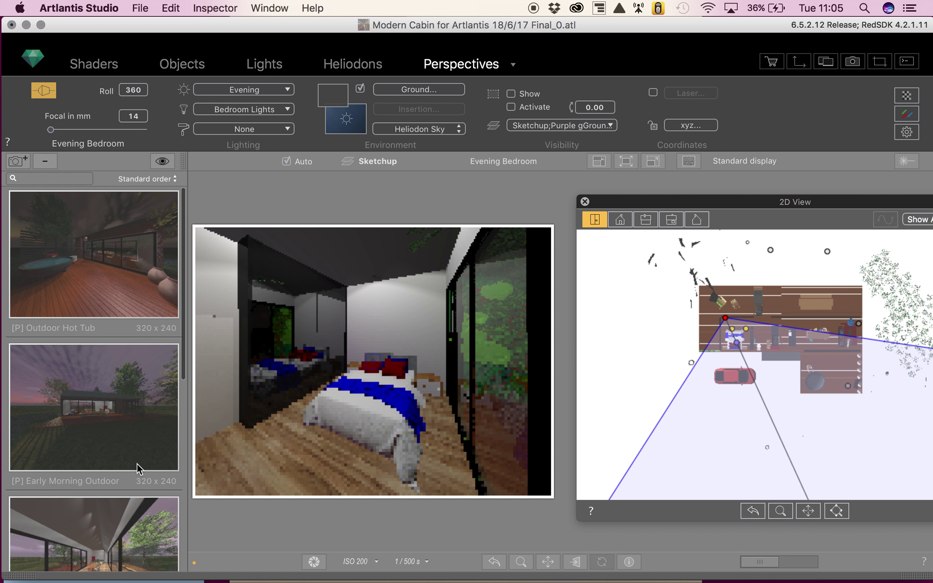
click(84, 305)
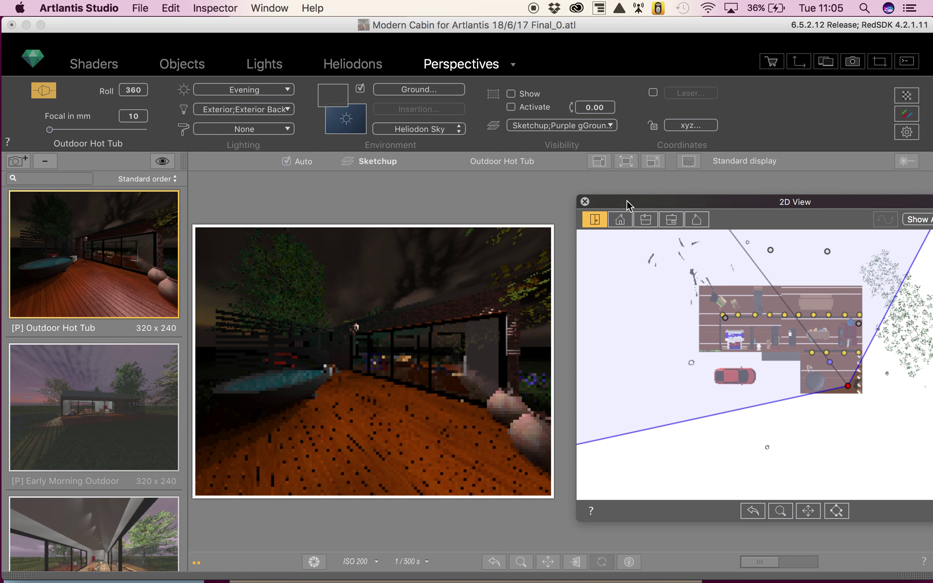
- Nudge the plan view window slightly down
drag(626, 200, 628, 206)
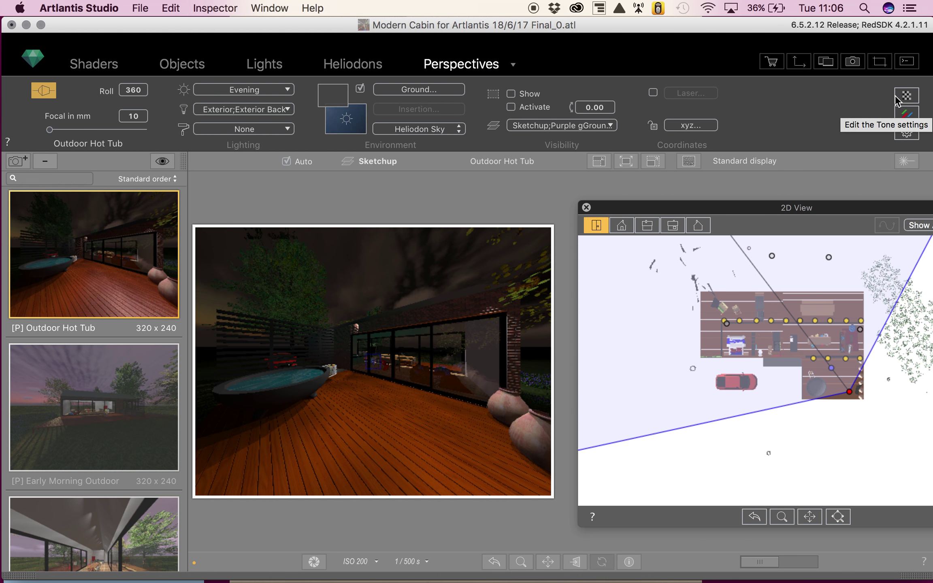
- Set Outdoor Hot Tub tone settings to light tones 31 and dark tones 10, then apply
click(897, 97)
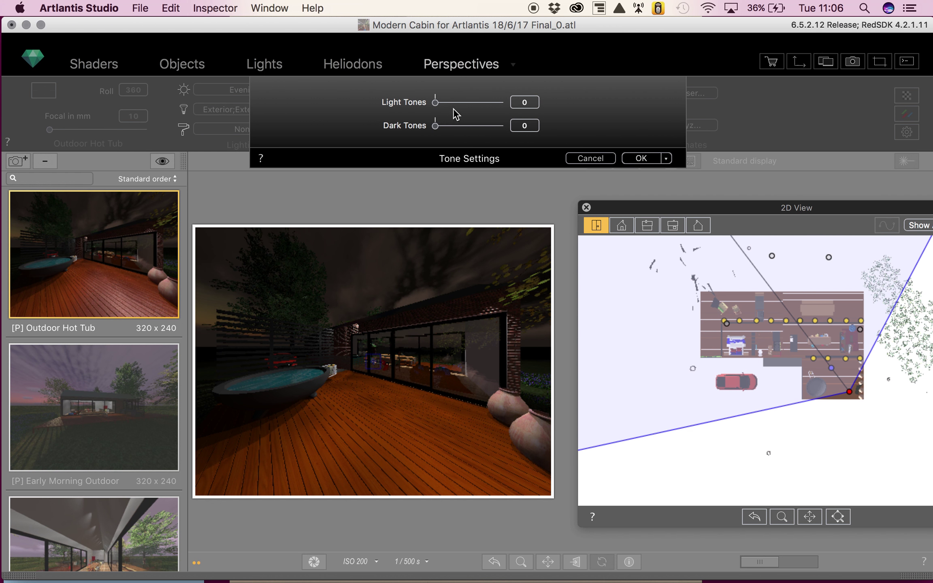
click(459, 126)
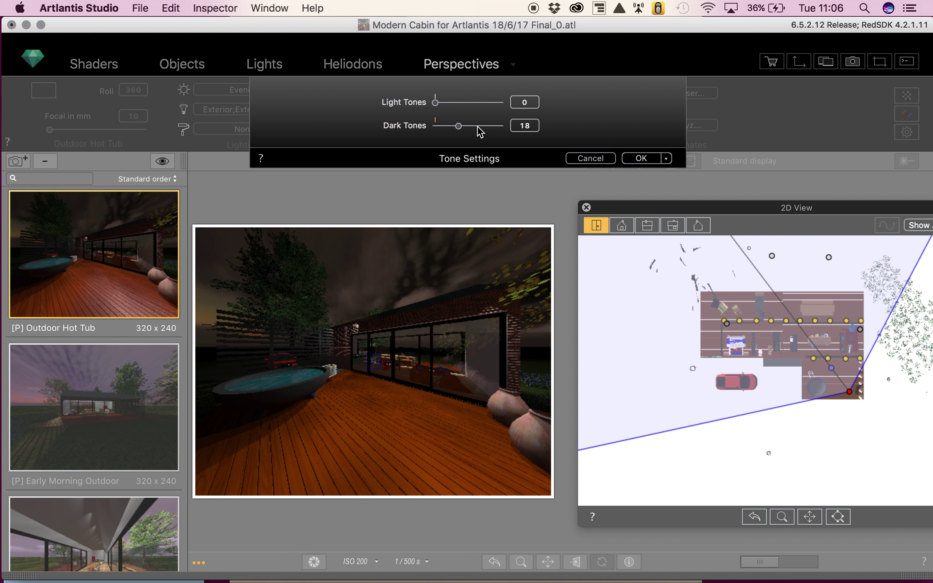
mouse_move(480, 132)
mouse_down()
mouse_move(493, 130)
mouse_move(446, 129)
mouse_move(474, 130)
mouse_up()
click(464, 103)
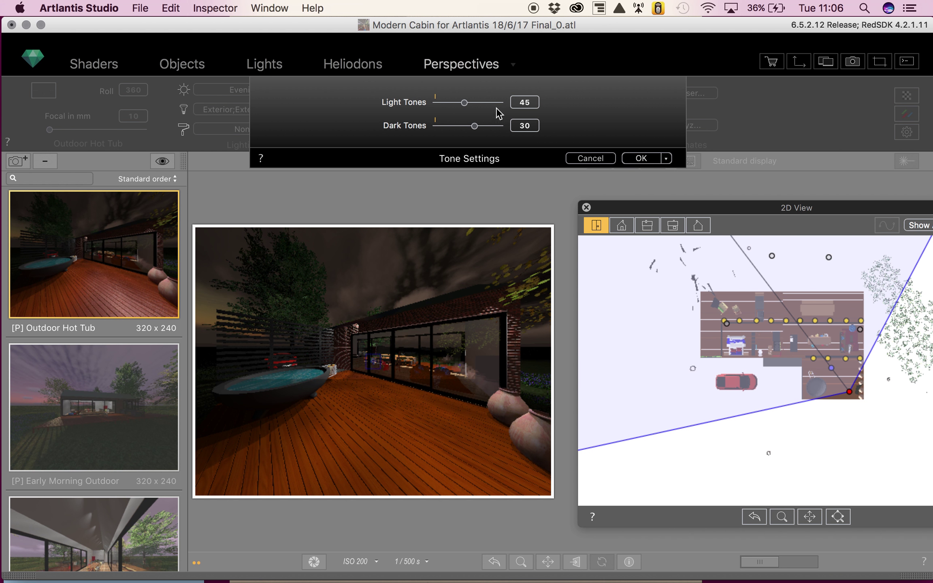
click(455, 126)
click(496, 104)
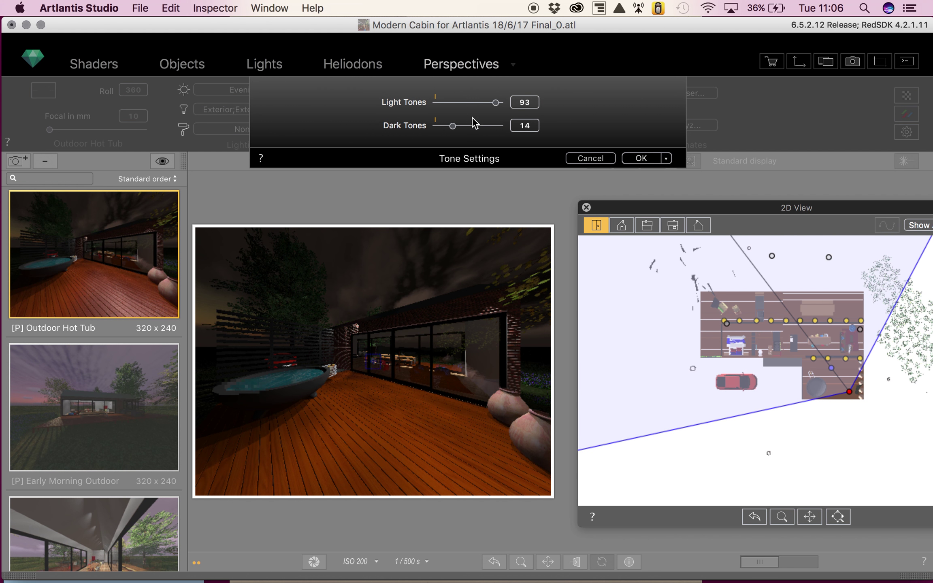
click(454, 103)
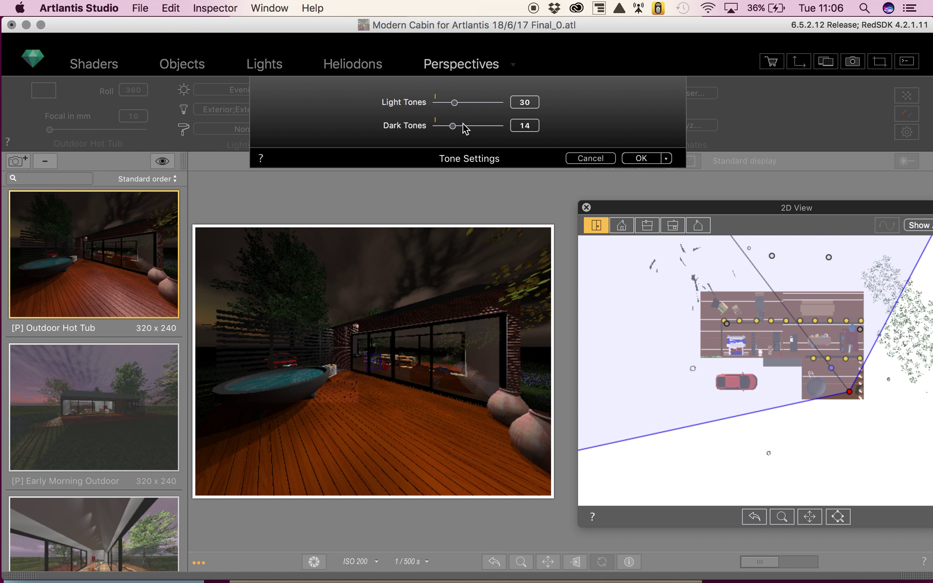
click(462, 127)
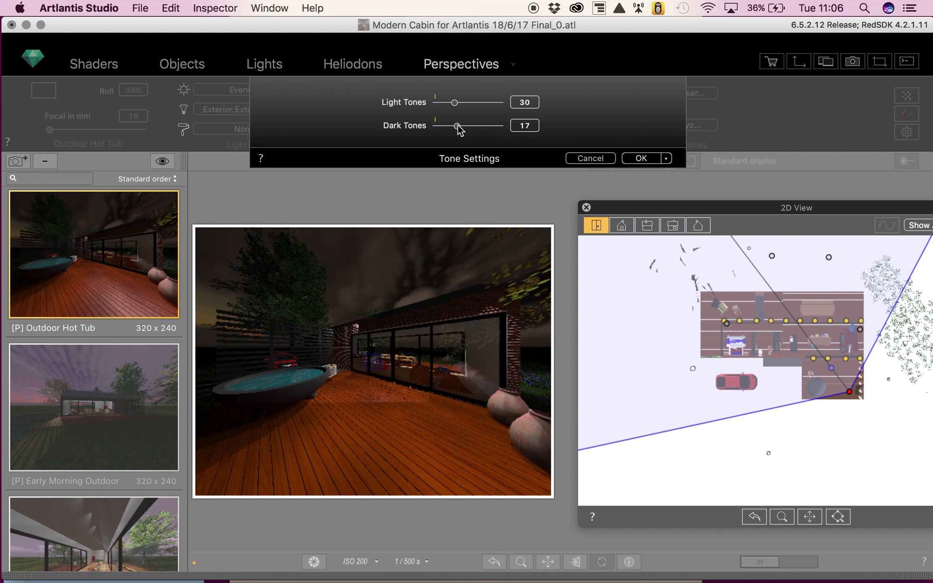
click(470, 103)
click(450, 103)
click(641, 158)
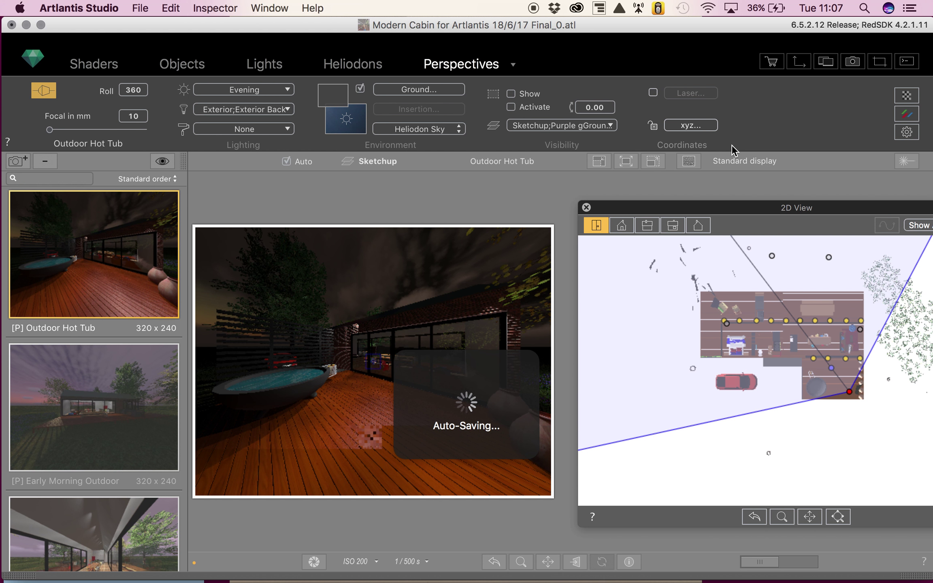
- Set post-process saturation to 17 and brightness to 1, keeping contrast at 0
click(905, 117)
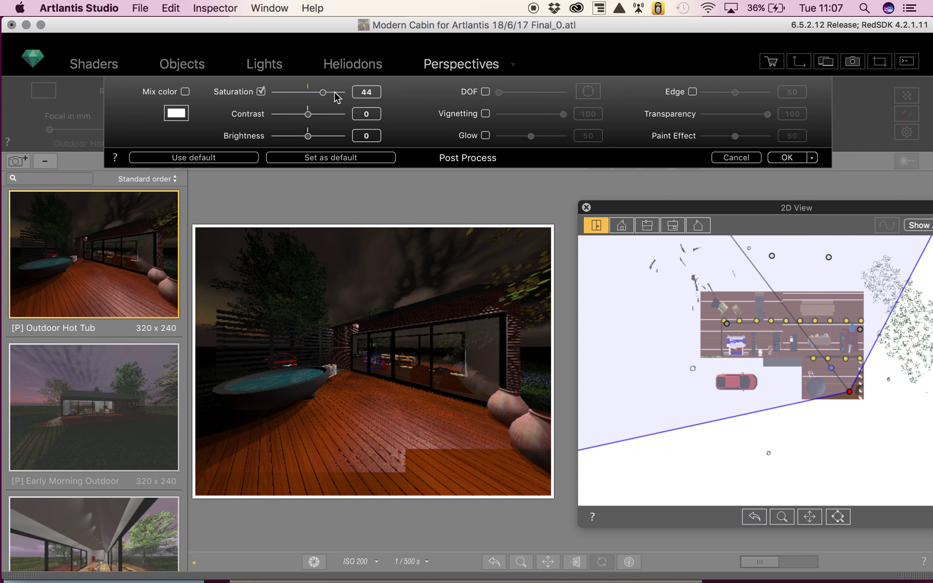
click(314, 92)
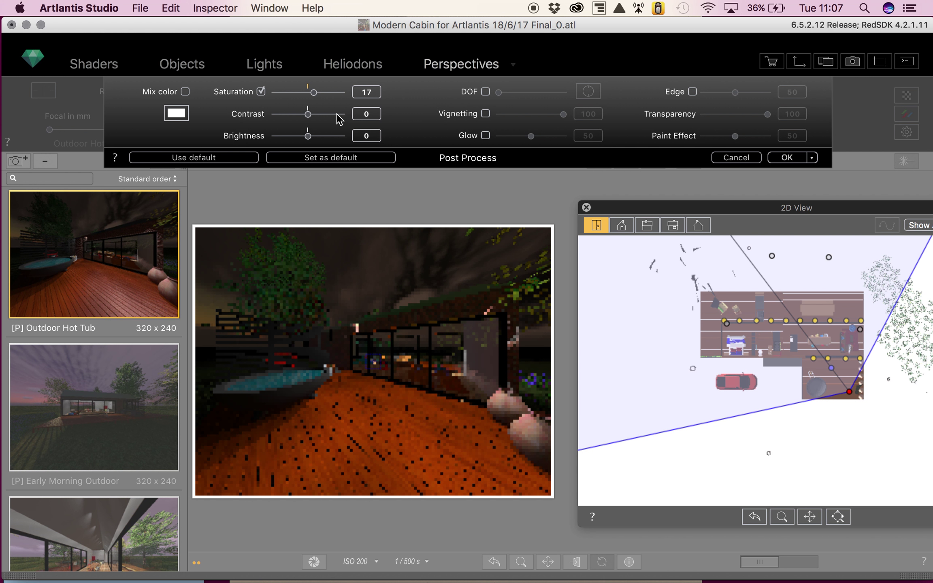
click(327, 136)
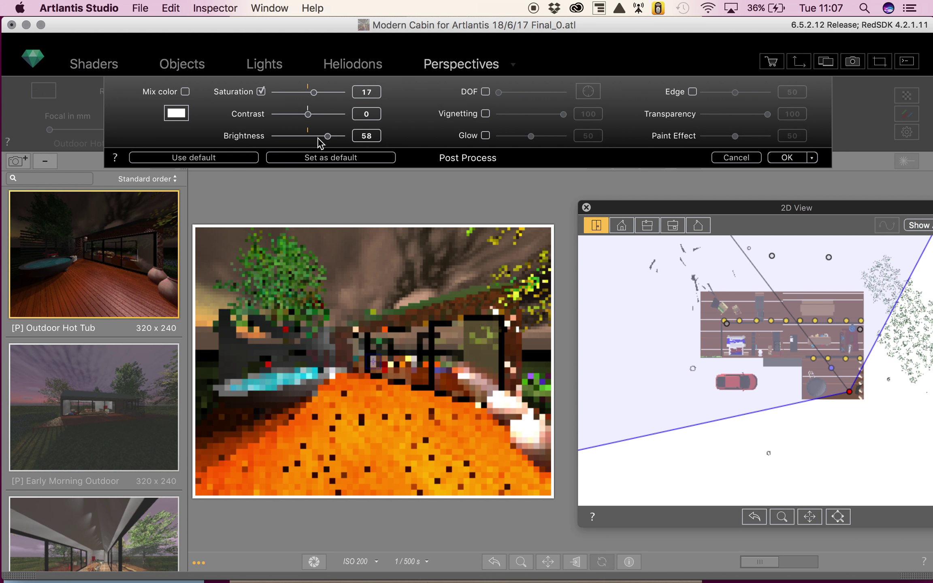
click(308, 137)
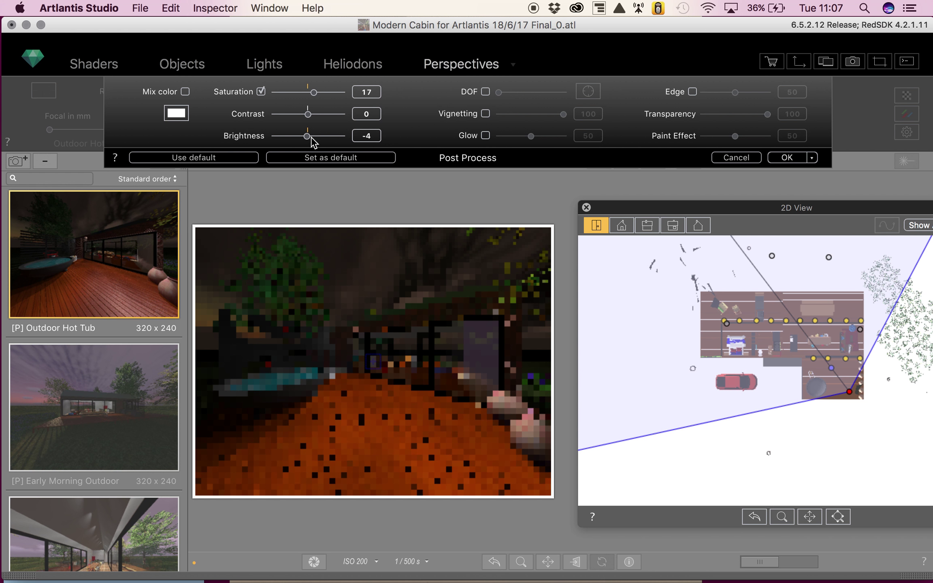
click(310, 136)
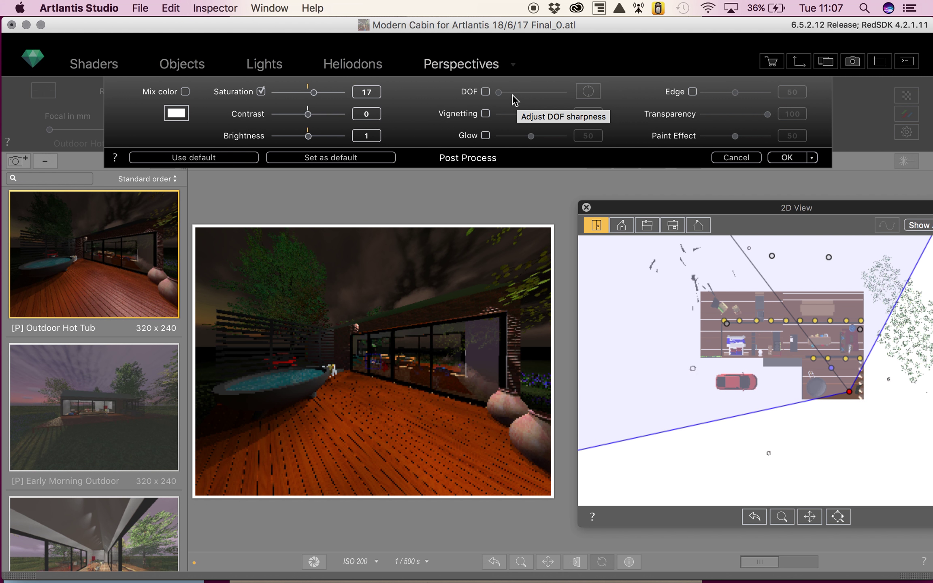
- Try depth of field, vignetting and glow, leaving all three turned off
click(485, 91)
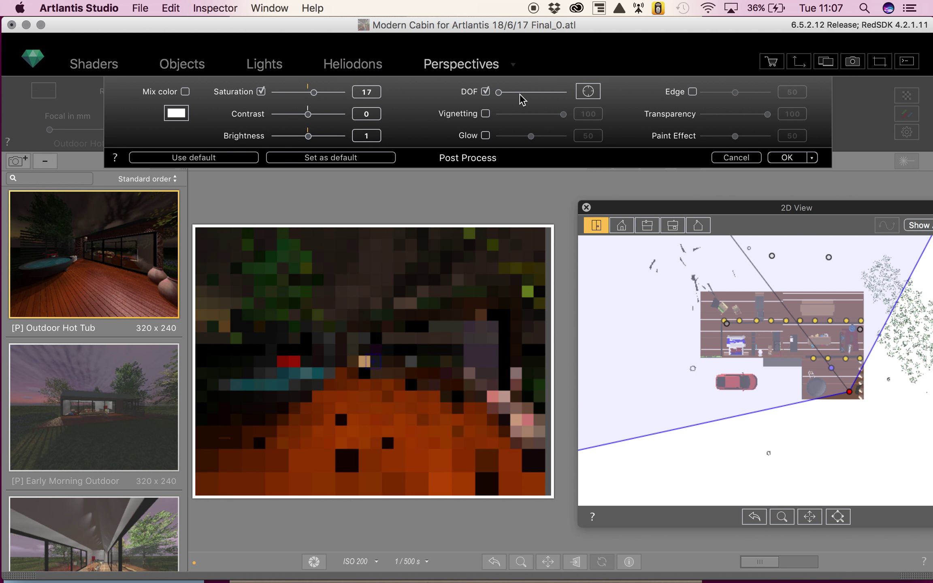
click(521, 93)
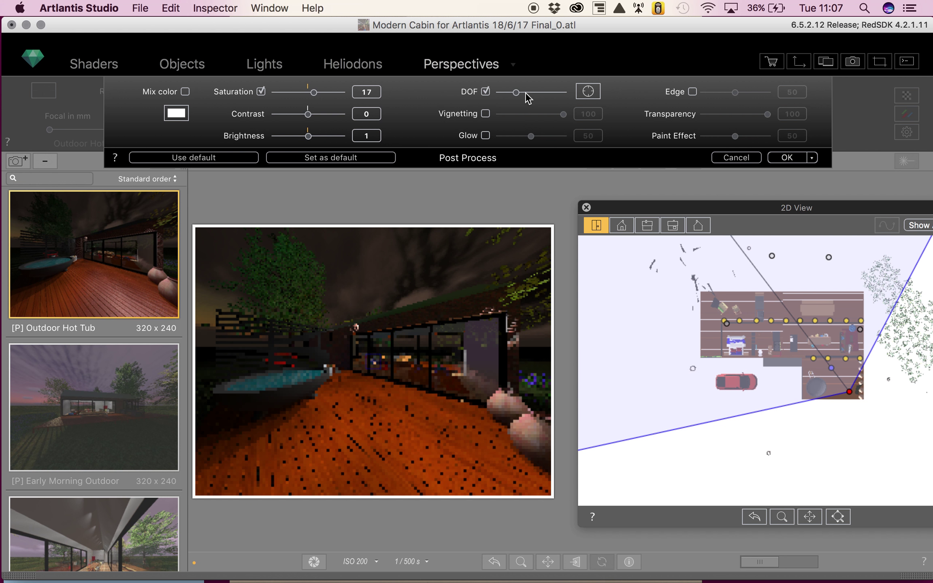
click(485, 91)
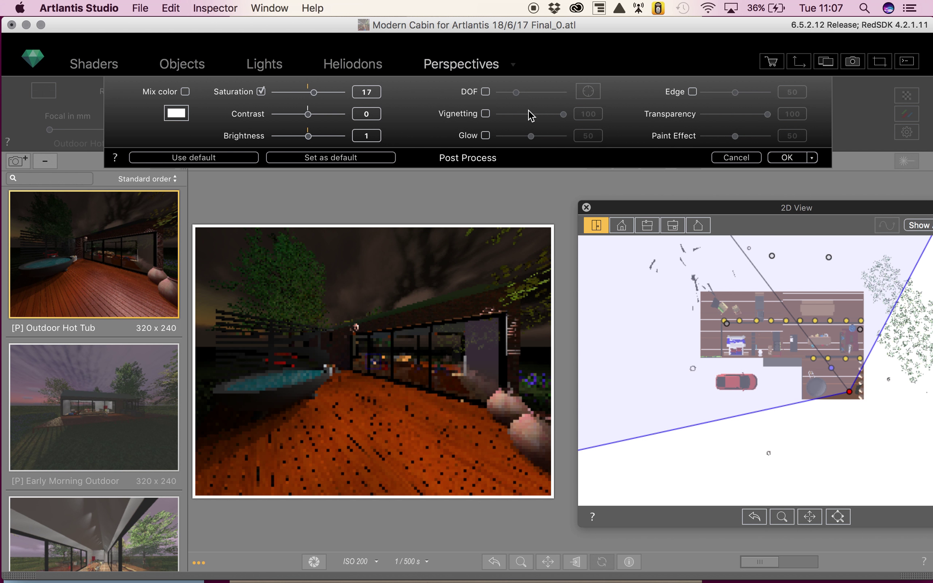
click(486, 113)
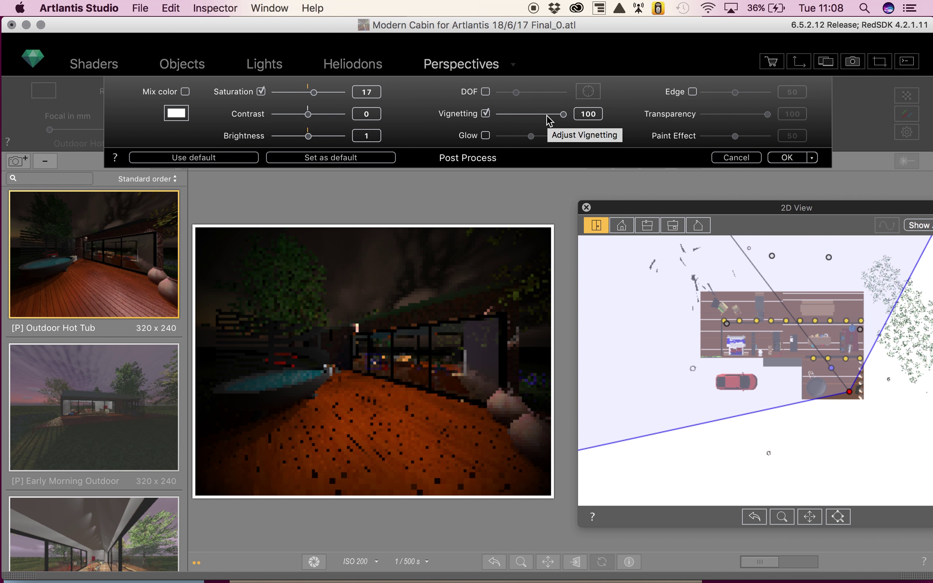
drag(544, 114, 538, 115)
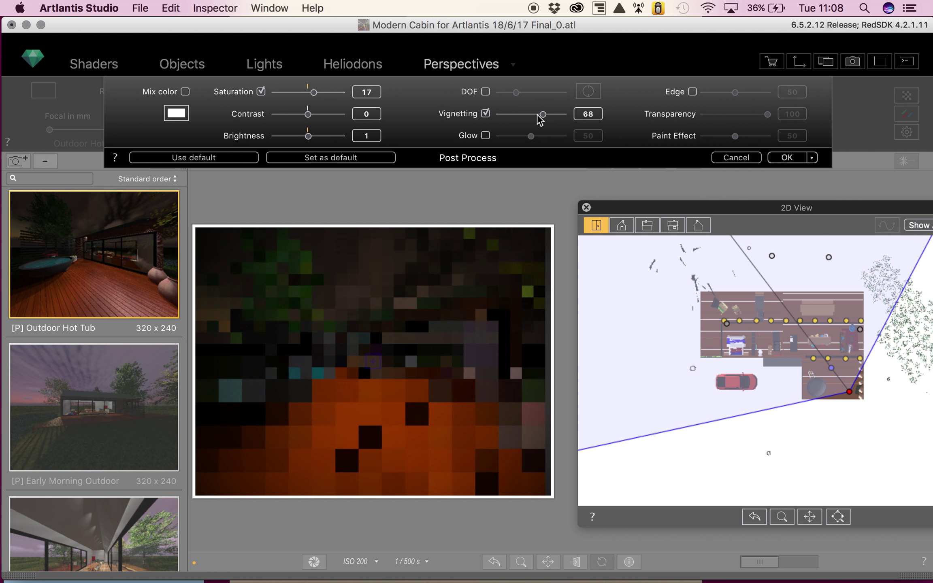
click(486, 114)
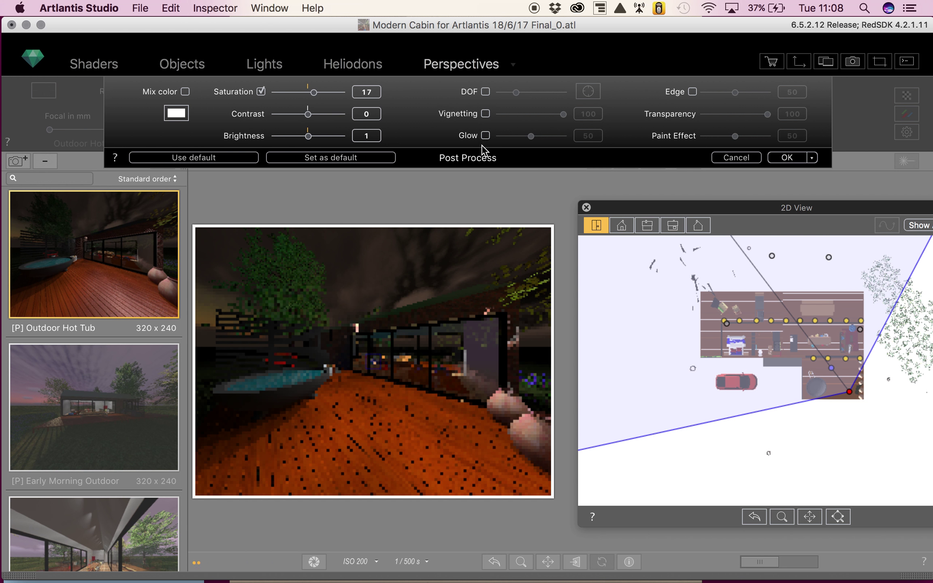
click(485, 136)
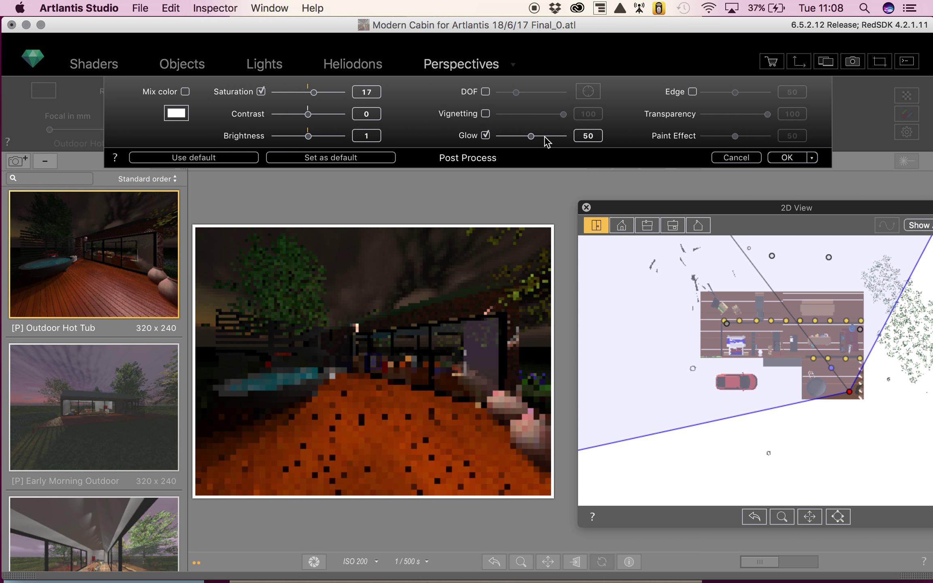
click(485, 136)
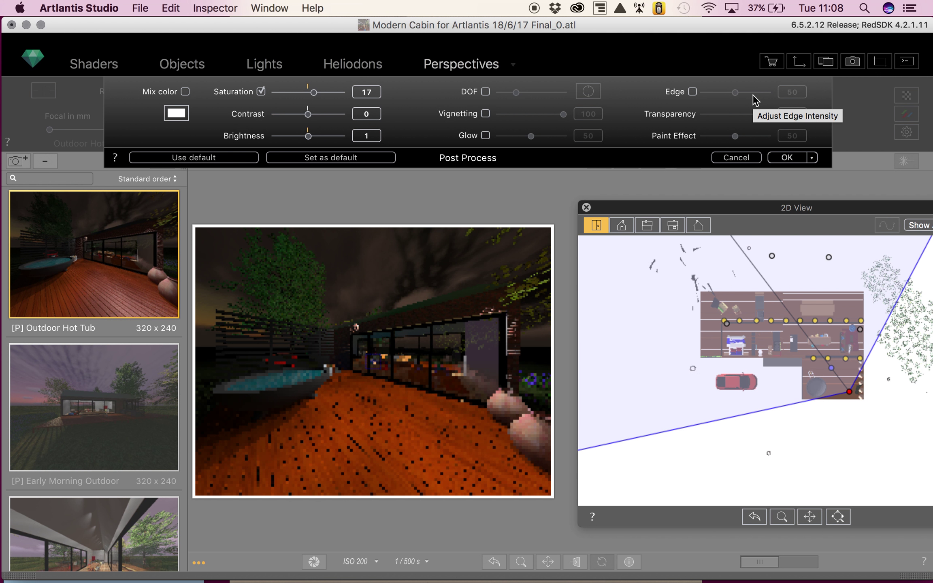
- Enable the Edge effect with transparency 100 and apply the post-process settings
click(693, 93)
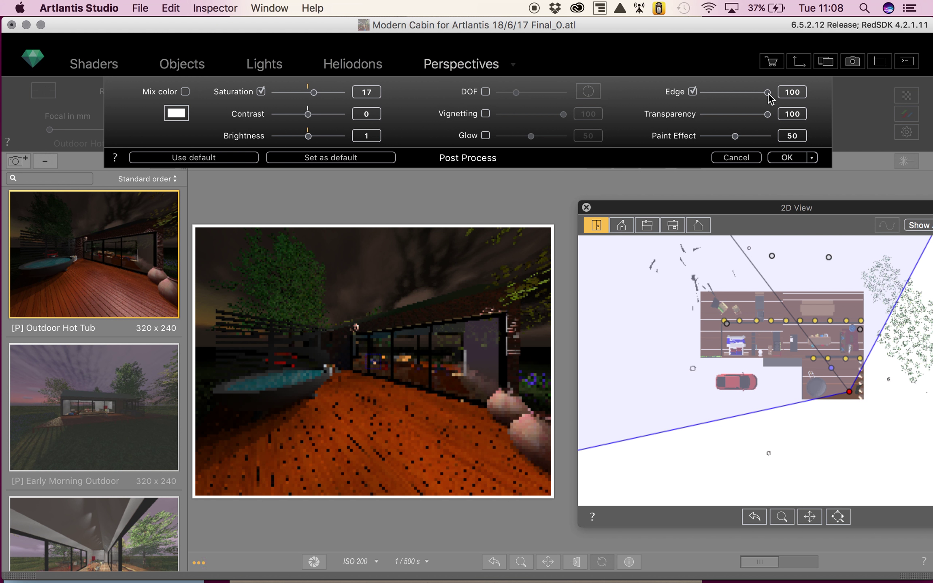
click(693, 92)
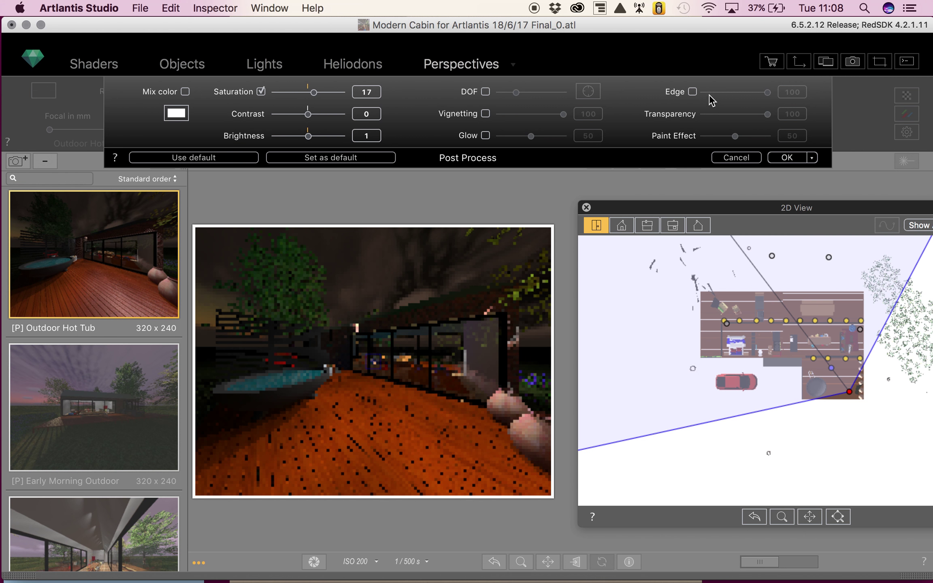
click(692, 92)
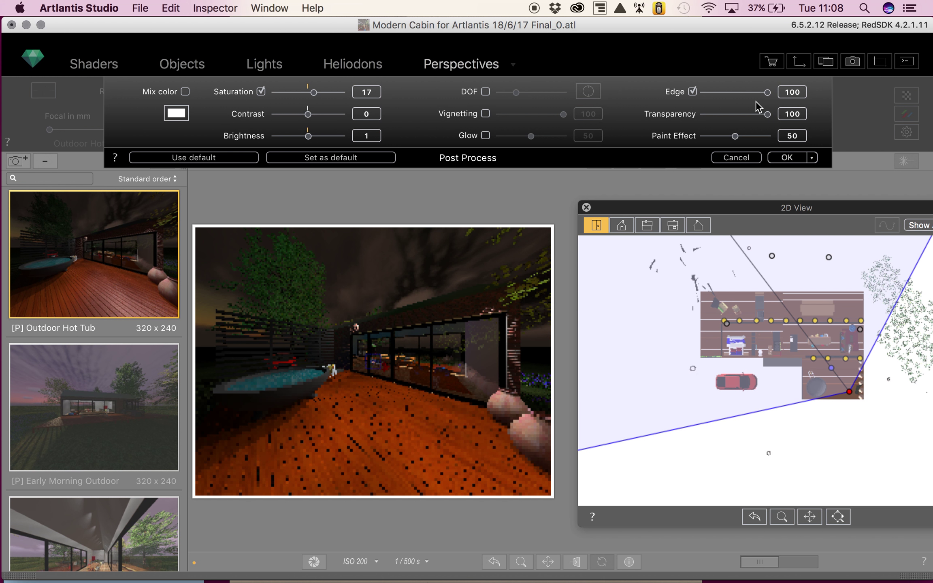
click(732, 114)
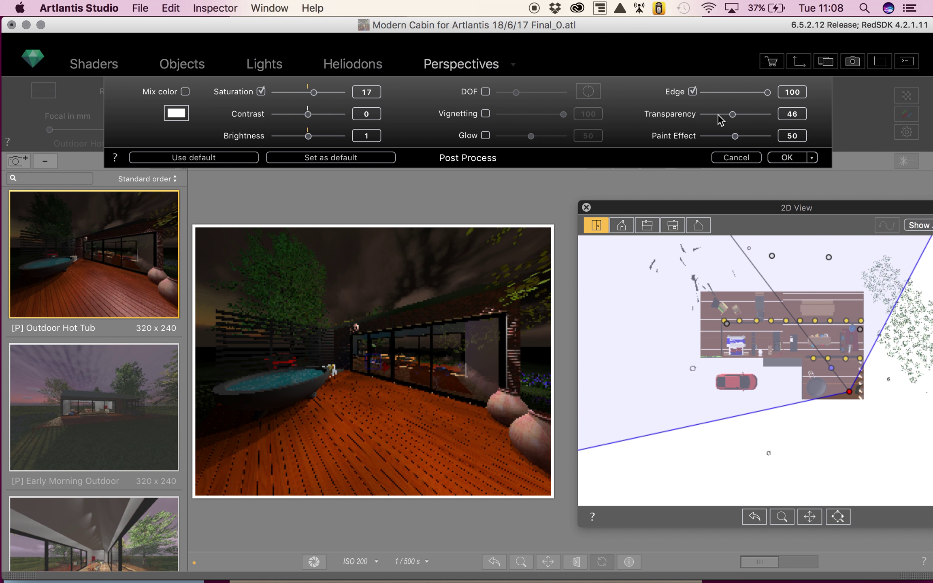
click(769, 117)
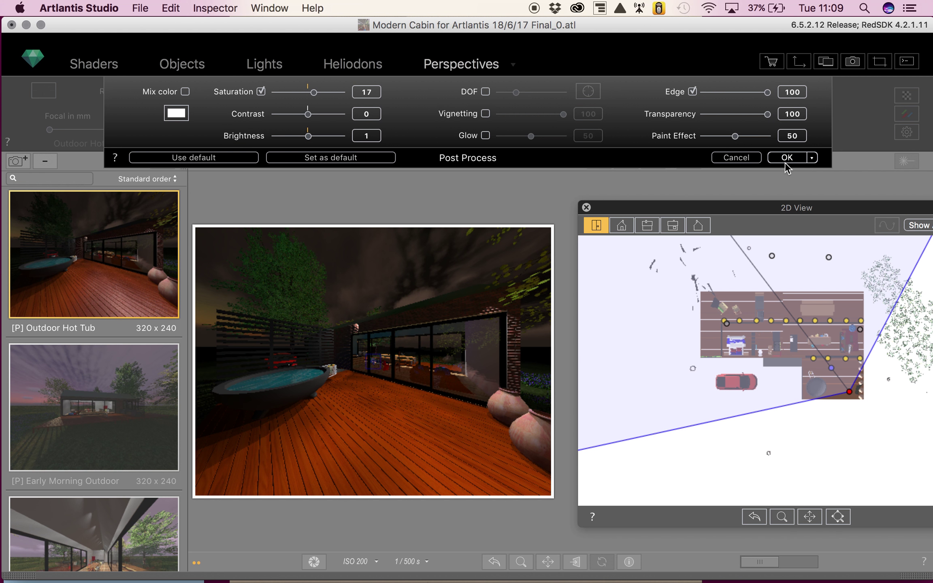
click(785, 158)
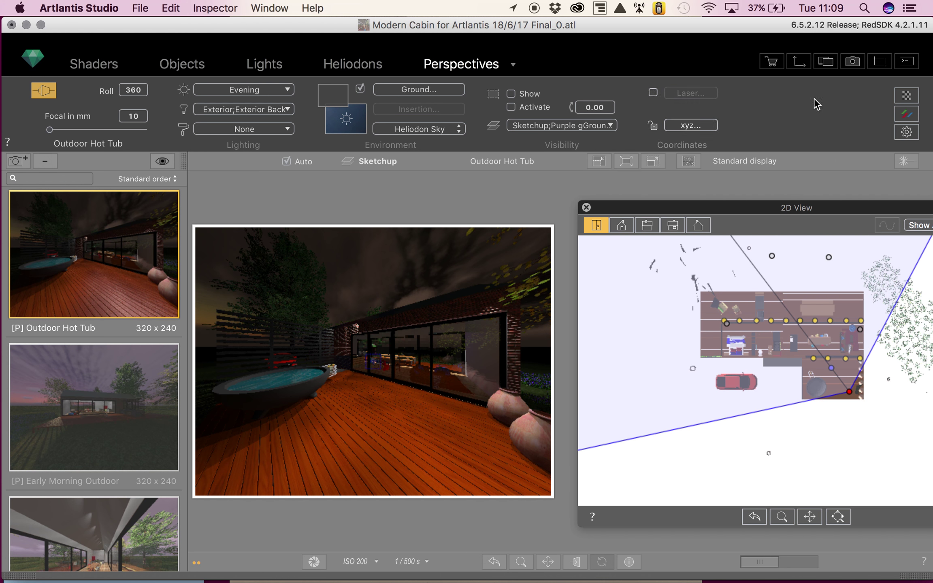
- Keep Physical Engine and Custom ambiance, and choose the Quality rendering preset
click(906, 132)
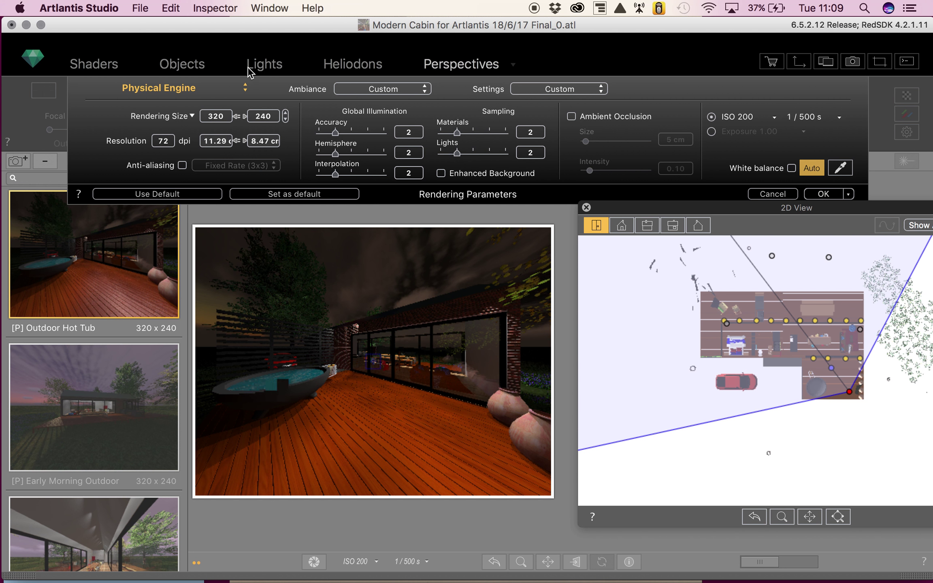
click(201, 91)
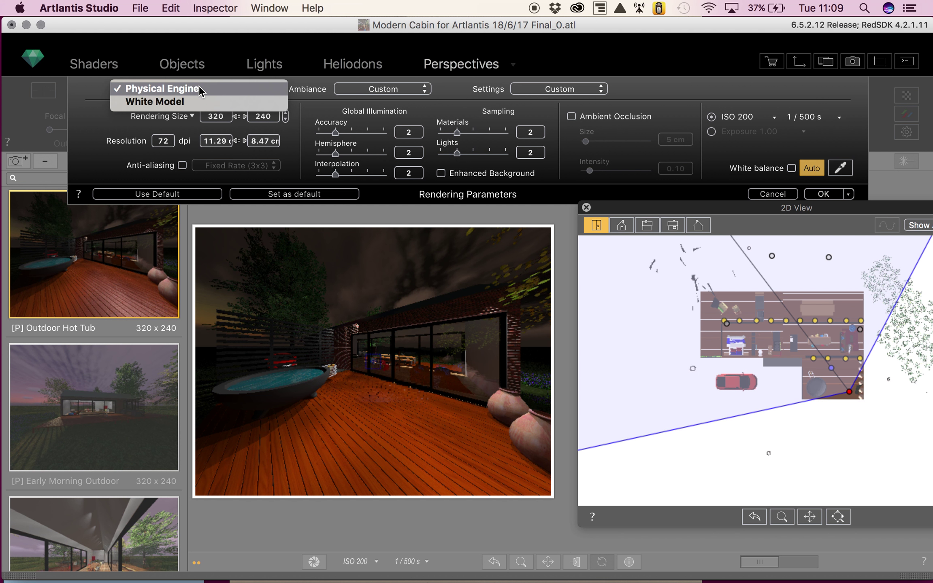
click(199, 88)
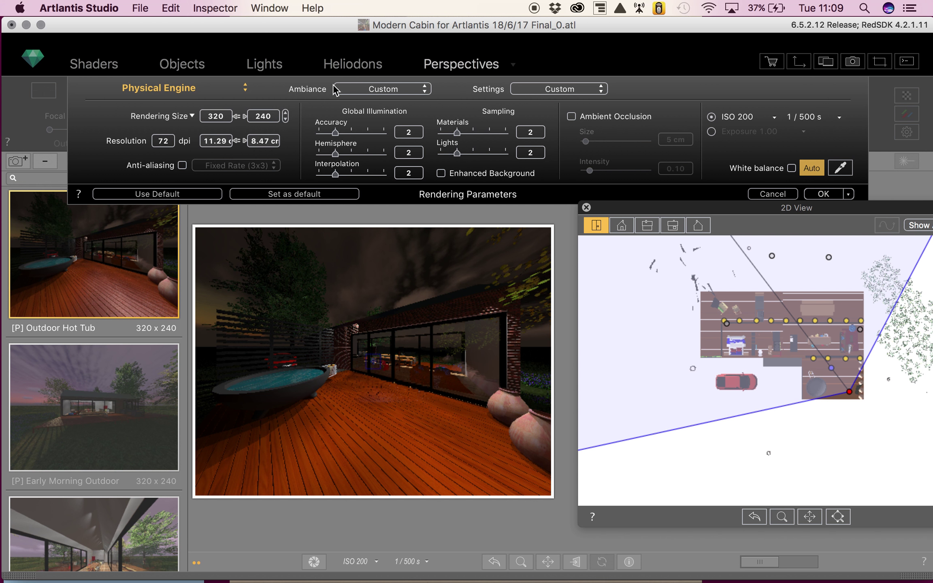
click(365, 86)
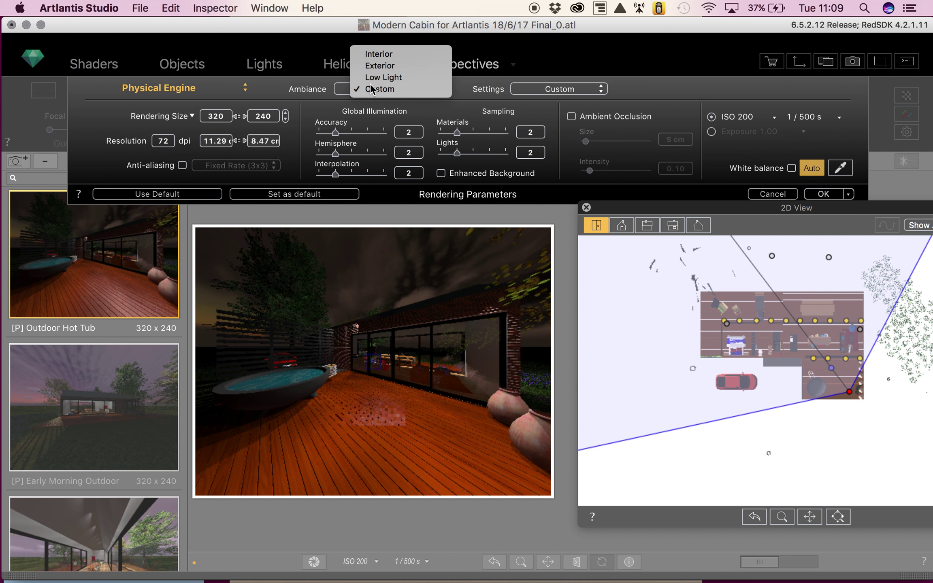
click(370, 86)
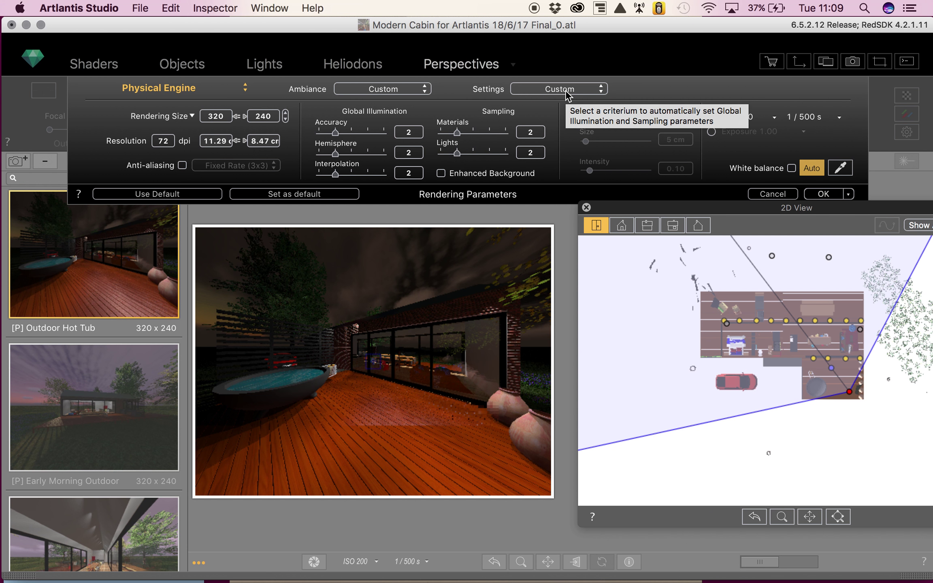
click(565, 89)
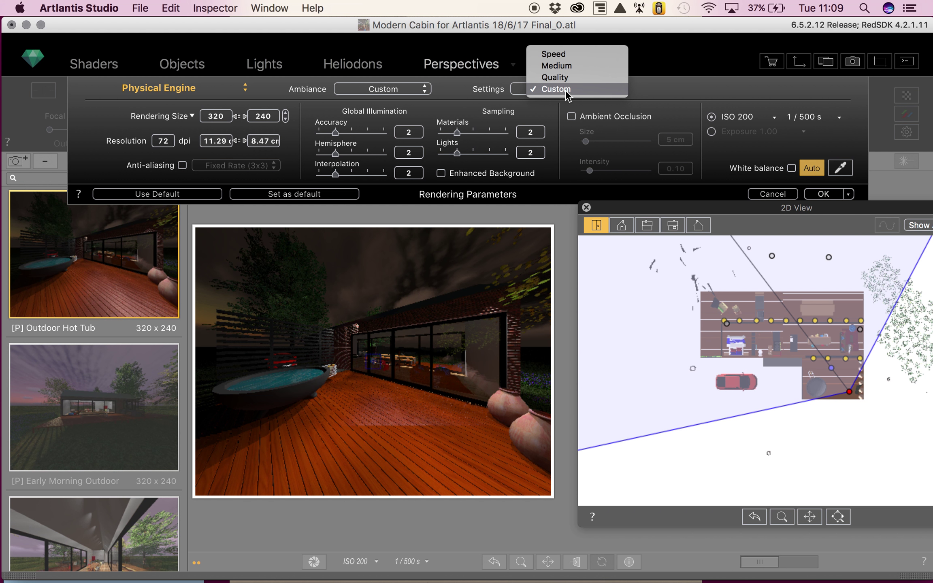
click(563, 75)
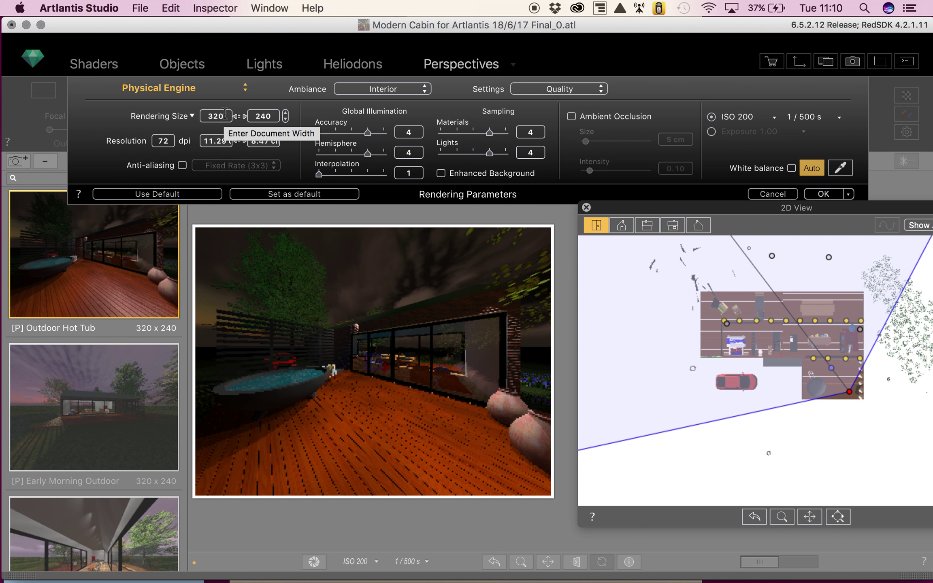
- Double the render size twice to 1280 x 960 and enter a 300 dpi resolution
click(286, 114)
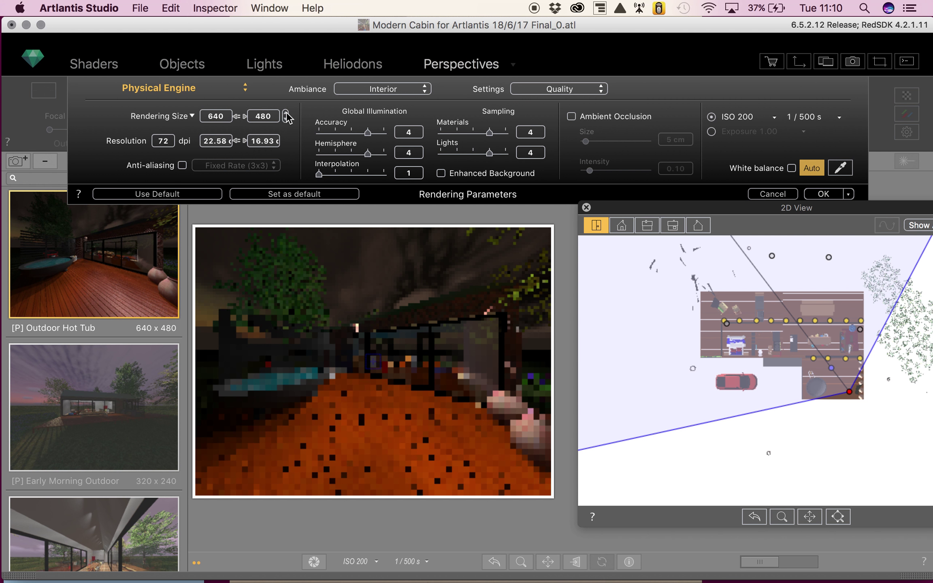
click(285, 114)
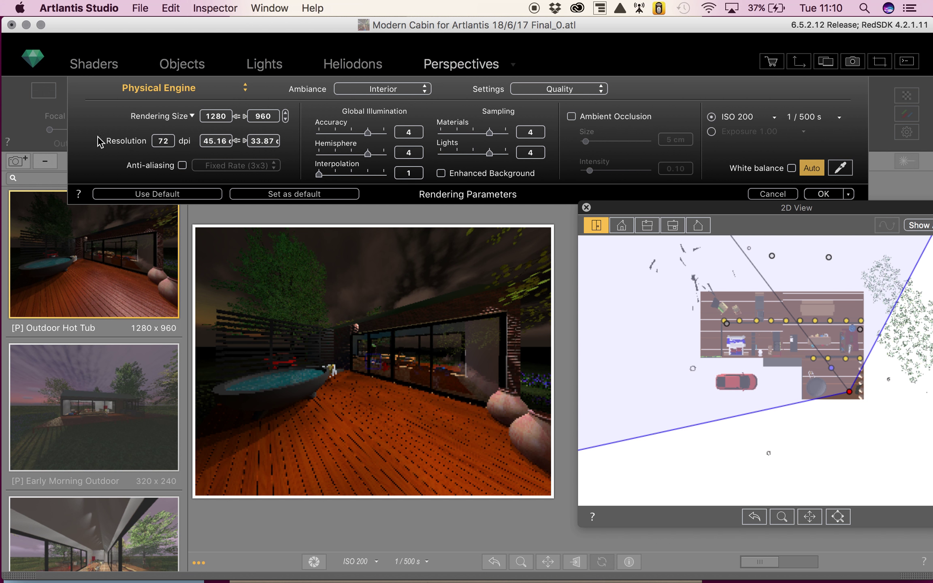
double_click(170, 138)
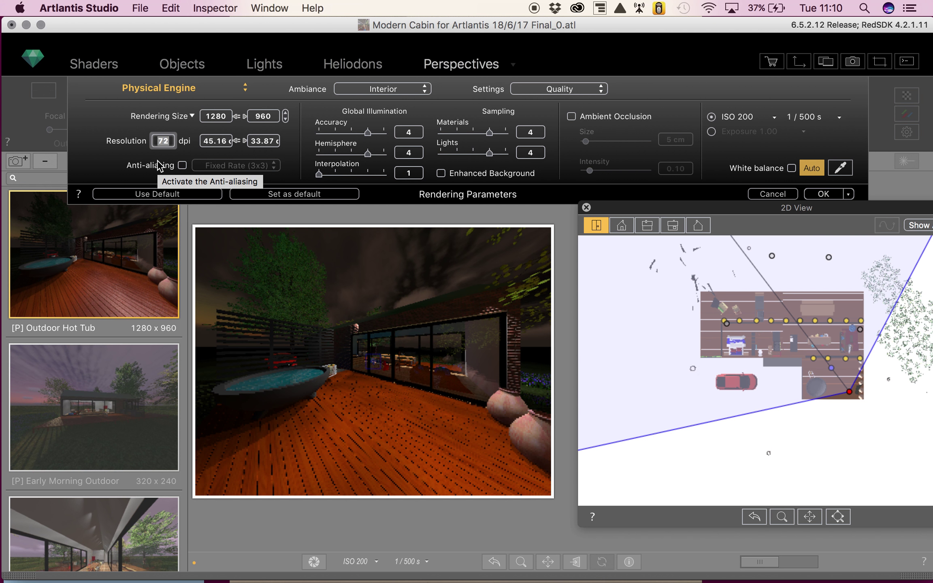
text(300)
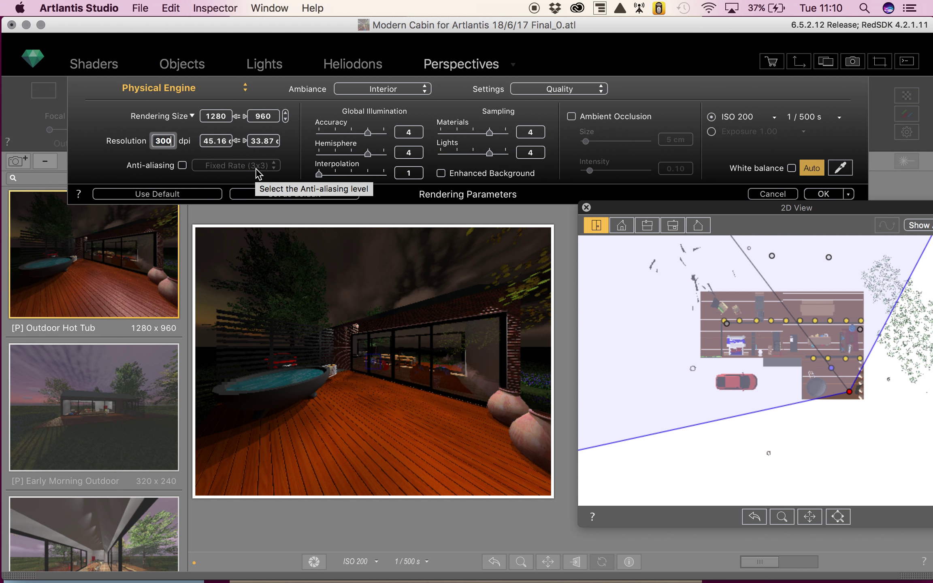
click(182, 165)
click(209, 166)
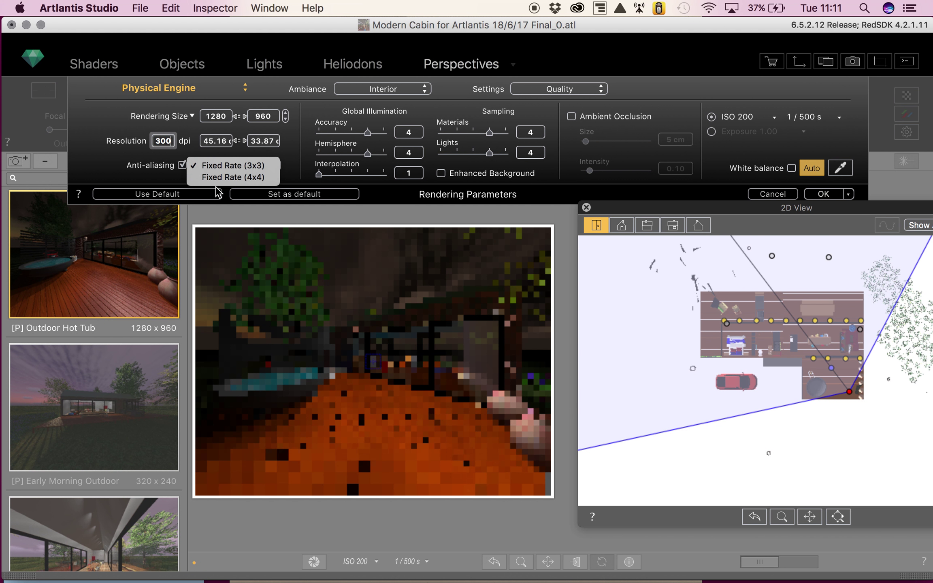
click(184, 165)
click(183, 165)
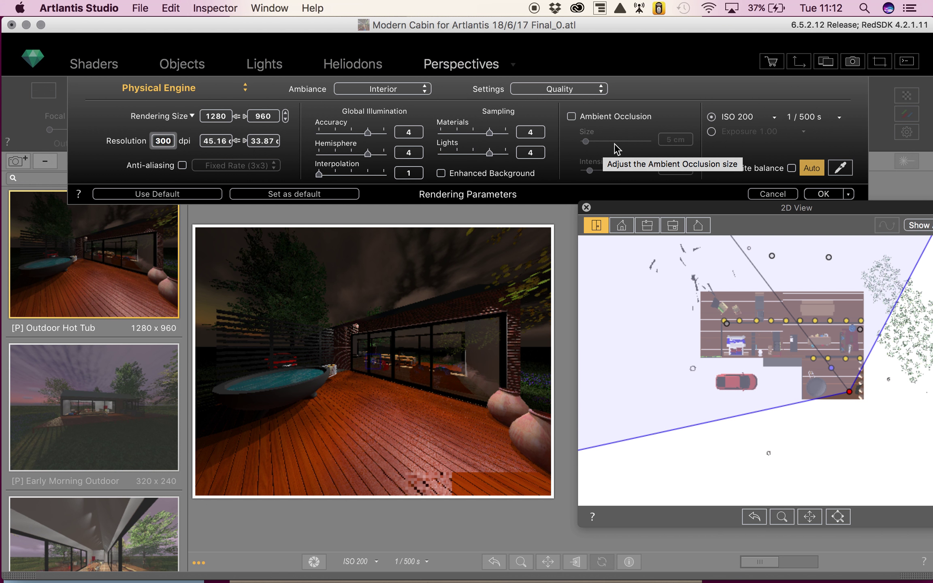
click(571, 116)
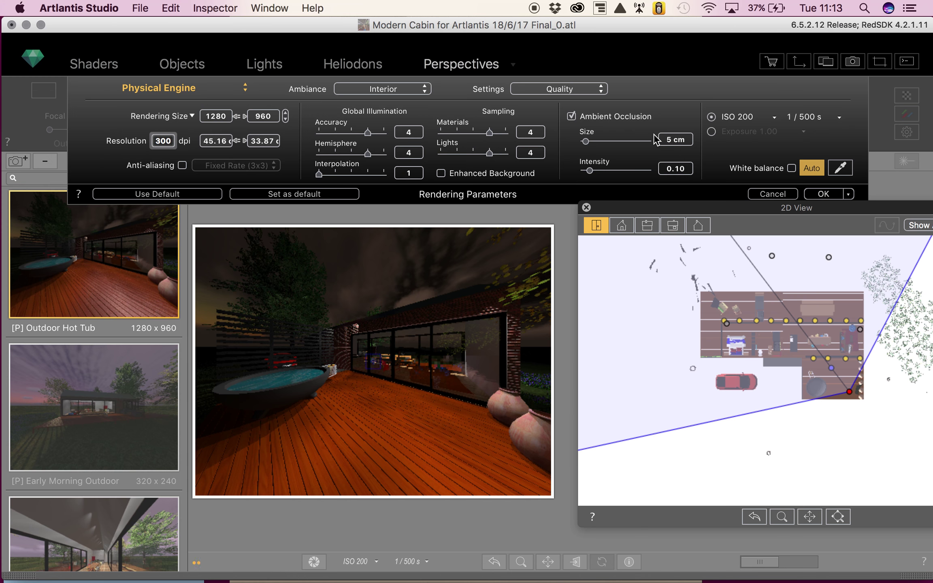
- Reselect the Quality settings preset and confirm the rendering parameters
click(544, 99)
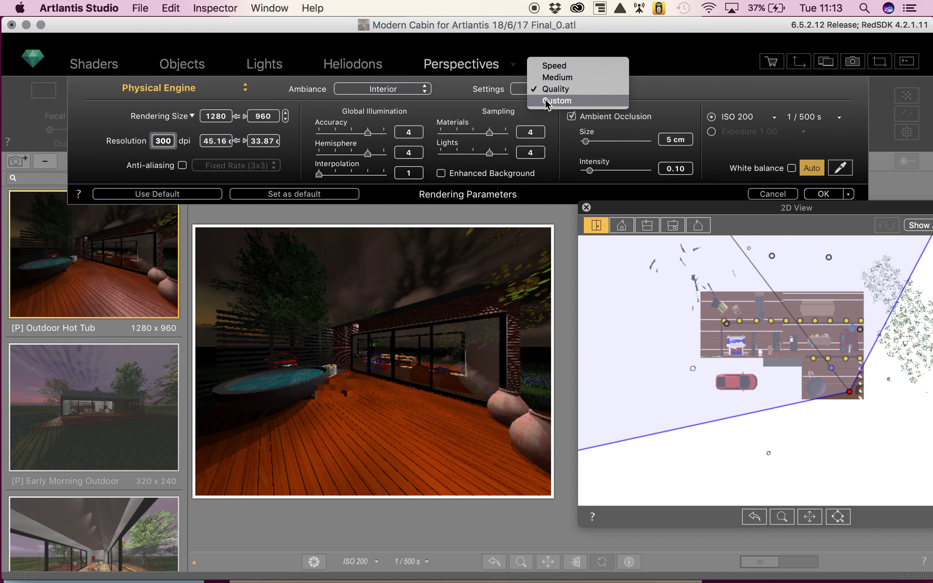
click(545, 88)
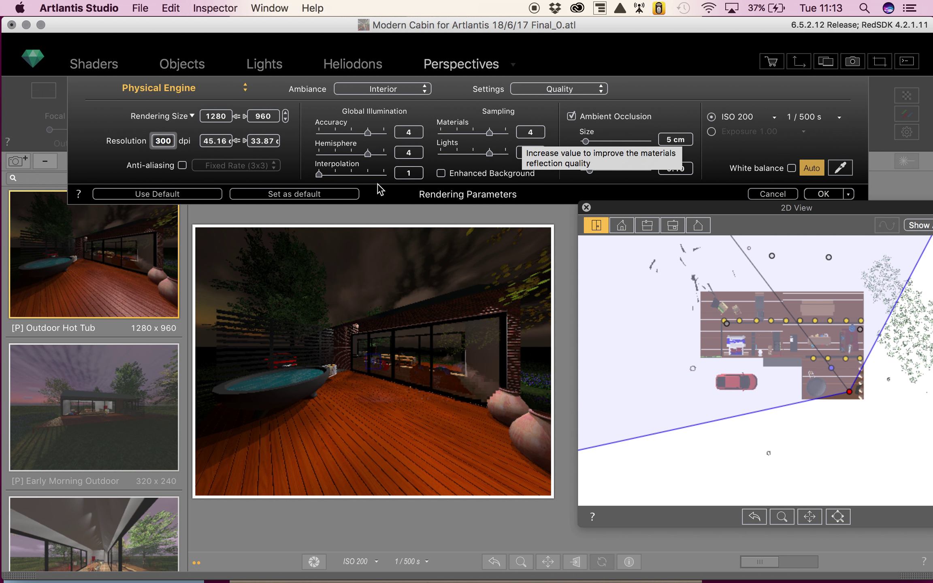
click(830, 193)
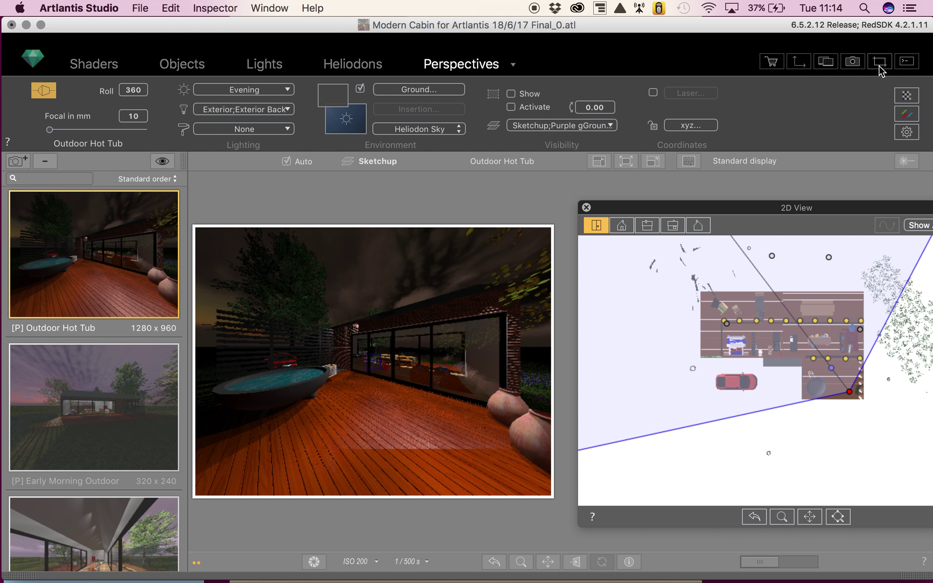
- Open the Final Rendering setup for the Outdoor Hot Tub perspective
click(854, 65)
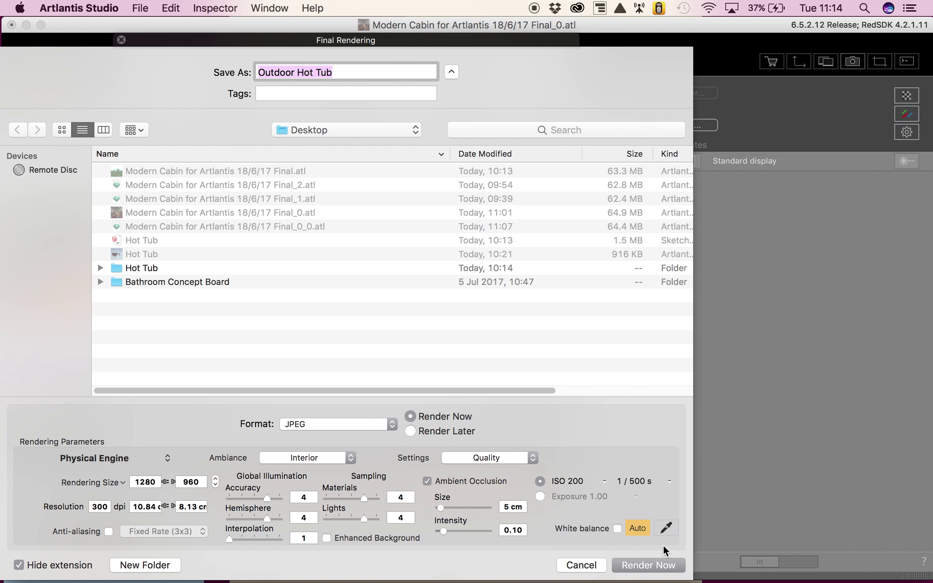
- Render Outdoor Hot Tub now as a JPEG saved on the Desktop
click(661, 565)
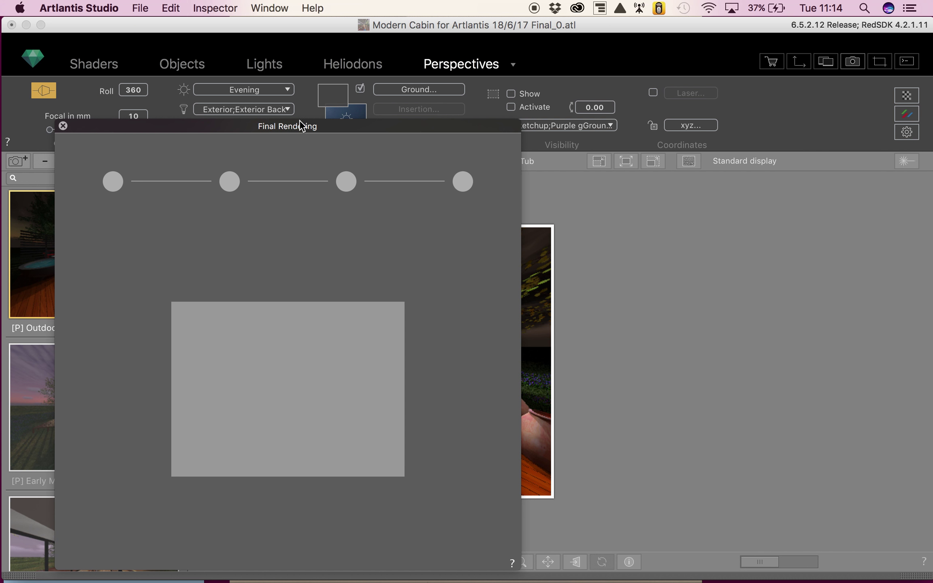
- Shift the Final Rendering window to the upper right to reveal the perspectives list, then dismiss the File menu
drag(301, 123, 422, 70)
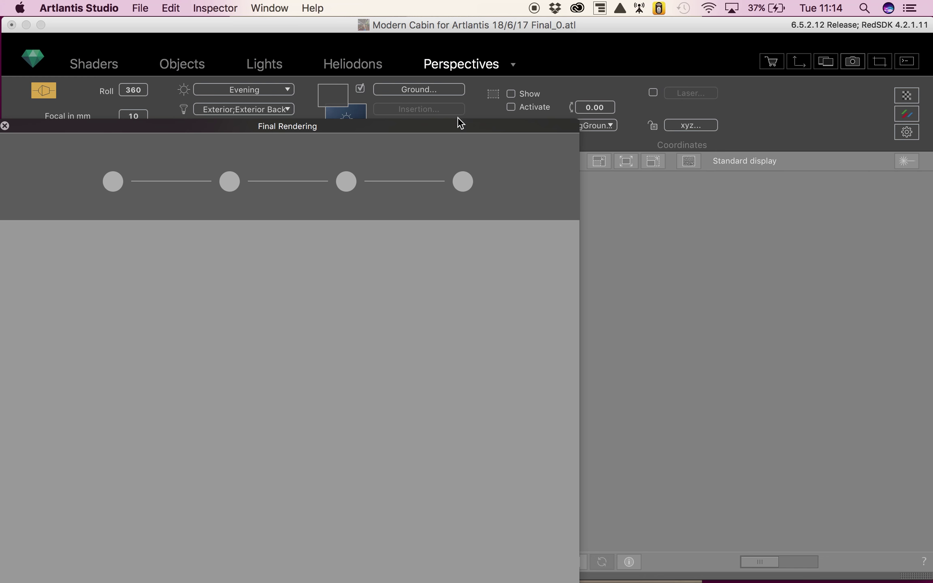
drag(457, 128, 717, 30)
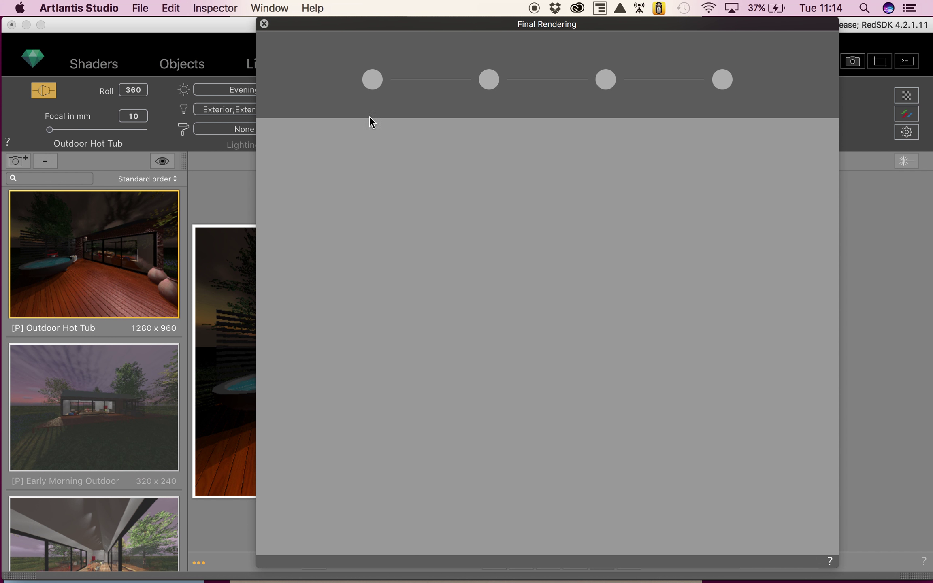
click(140, 8)
mouse_move(115, 9)
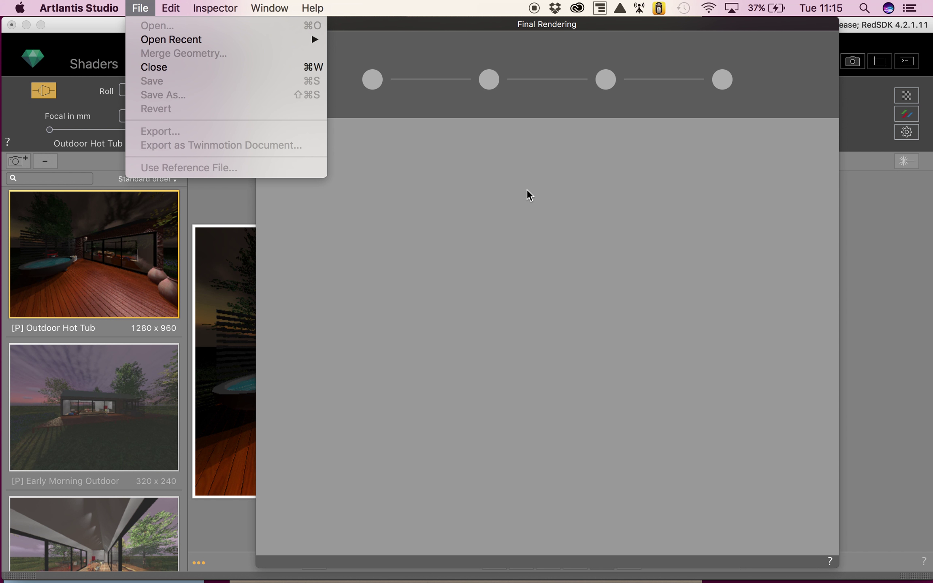
click(527, 193)
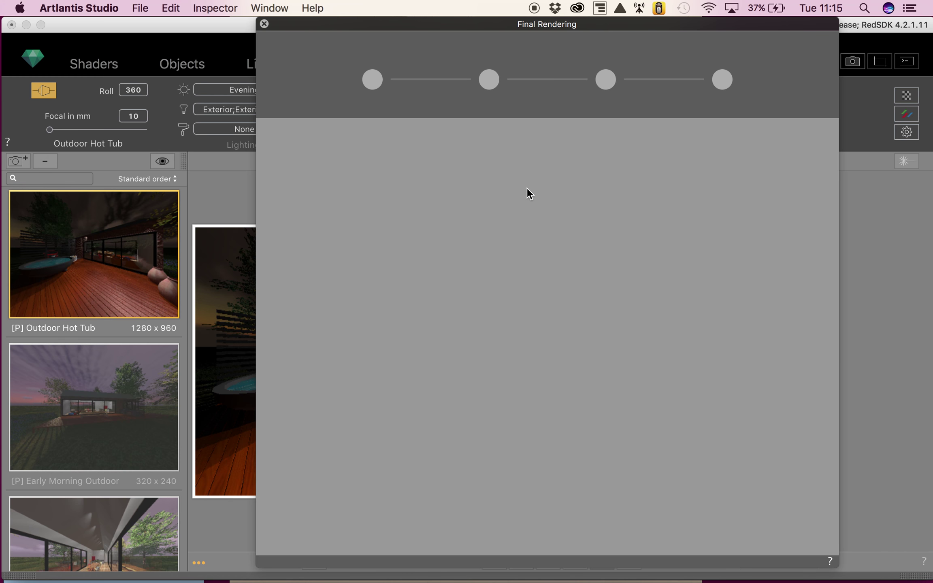